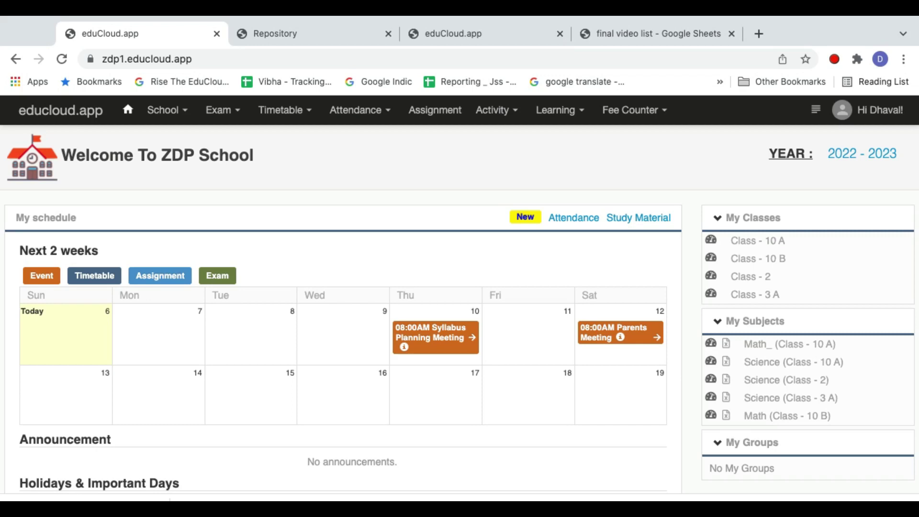
Open the Timetable menu in the top navigation bar to list the timetable pages.
left_click(282, 112)
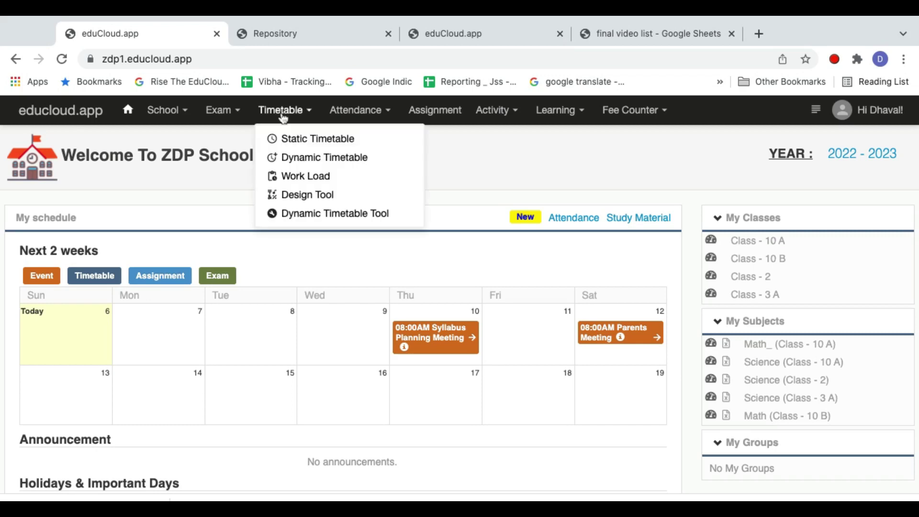
Open the Dynamic Timetable page and advance to the week of Mar 7–13, 2022.
left_click(324, 159)
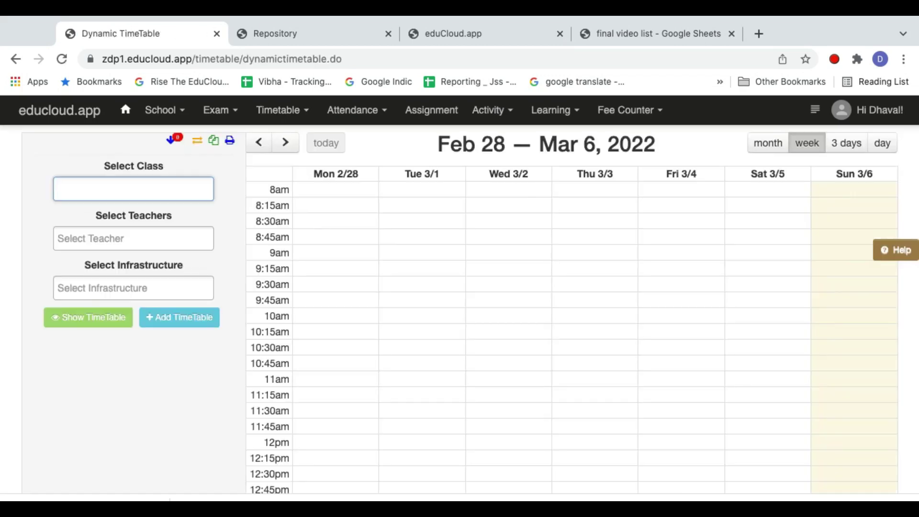
scroll(395, 292, "down", 2)
scroll(395, 292, "up", 2)
left_click(285, 142)
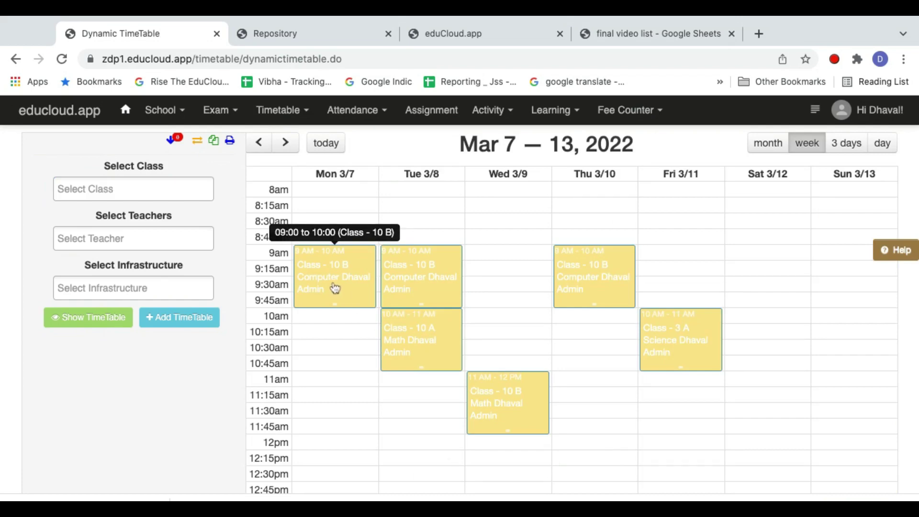
View details of Tuesday's Class 10 A math and Friday's Class 3 A science lectures.
left_click(416, 345)
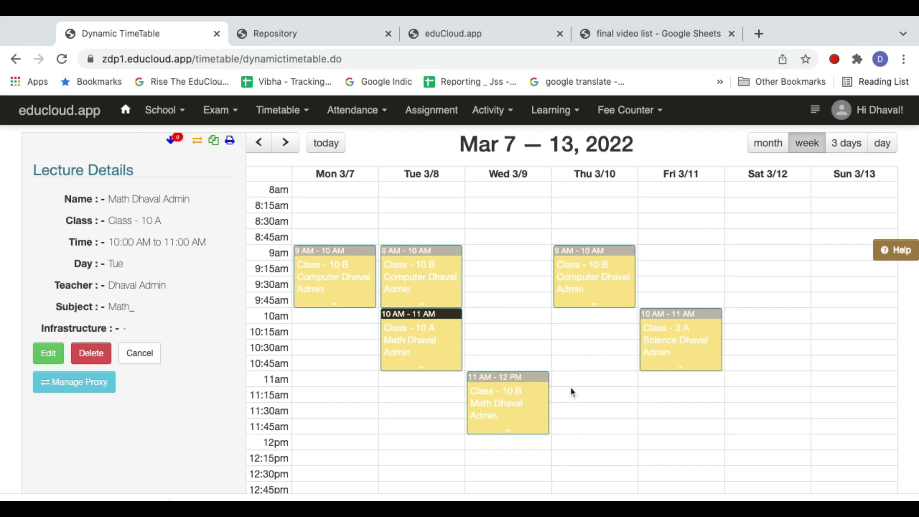
left_click(706, 350)
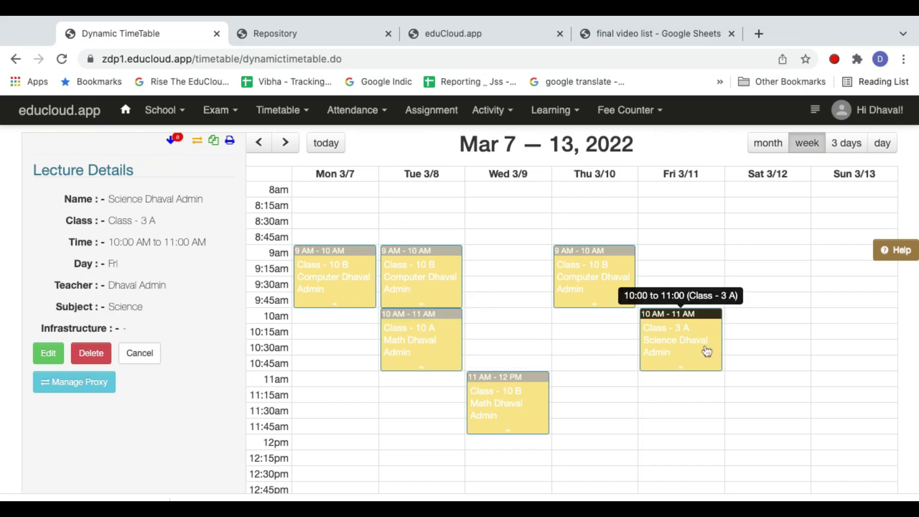
left_click(140, 354)
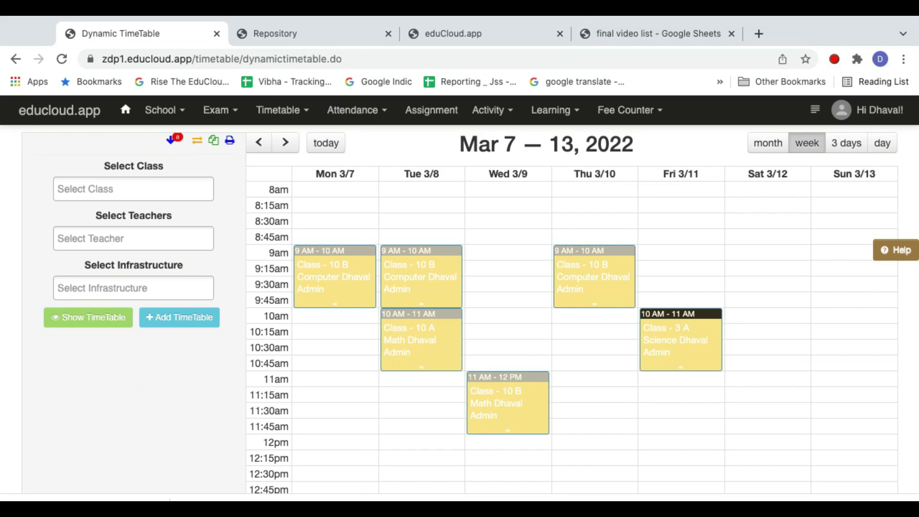
Filter the timetable by Class - 10 A and show it.
left_click(101, 190)
left_click(106, 223)
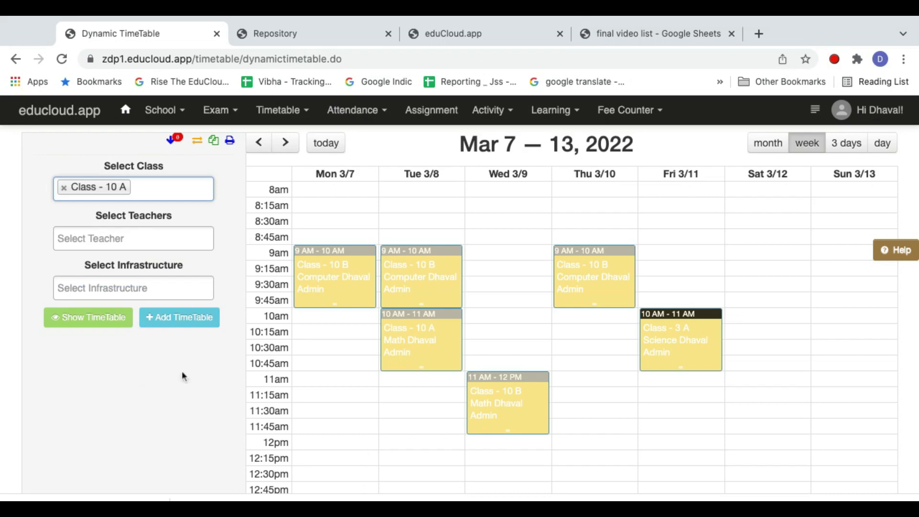
left_click(97, 323)
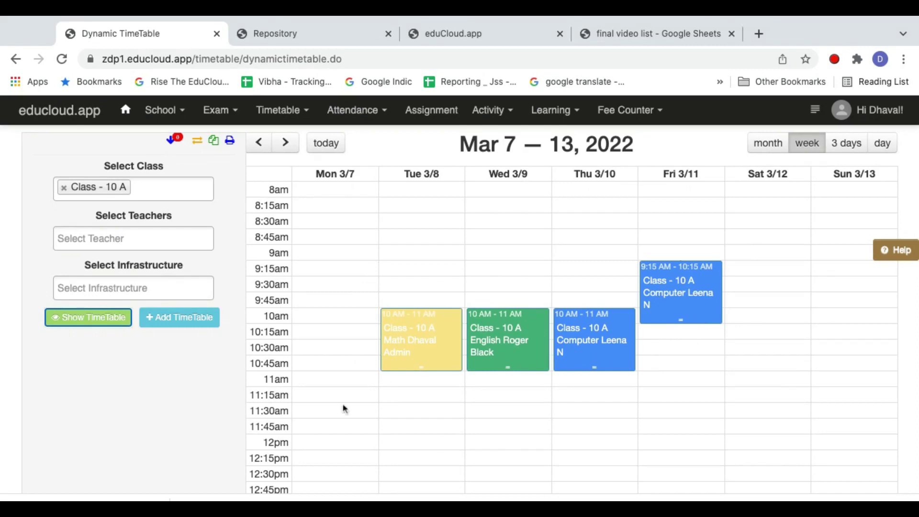
Add Class - 10 B to the filter and review Tuesday's 9 AM and 10 AM lectures.
left_click(169, 192)
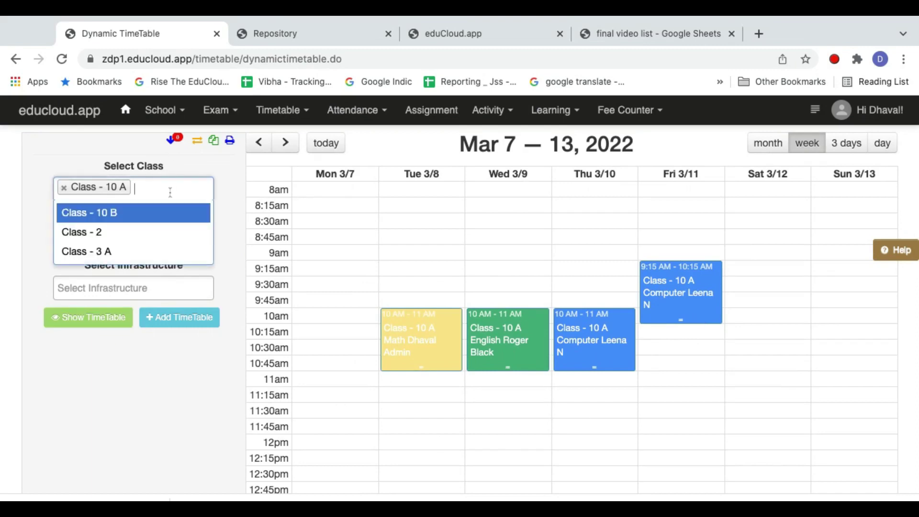
left_click(144, 213)
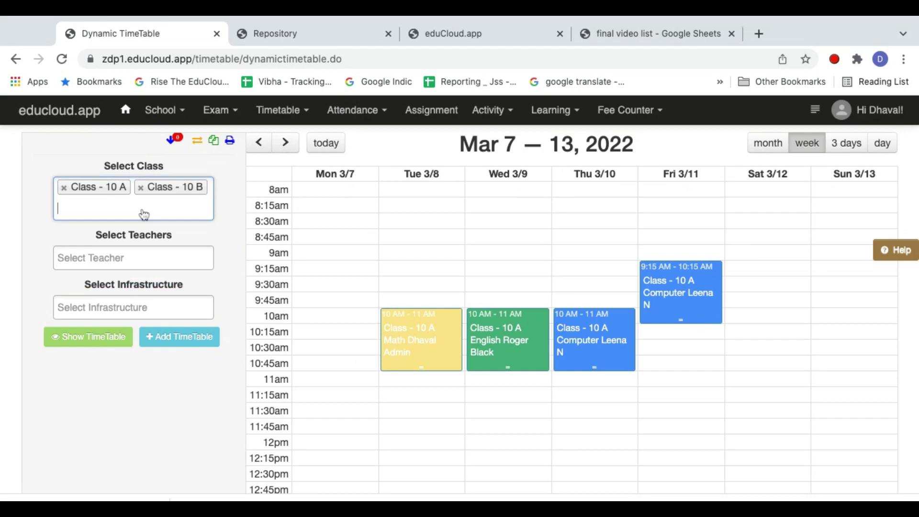
left_click(97, 337)
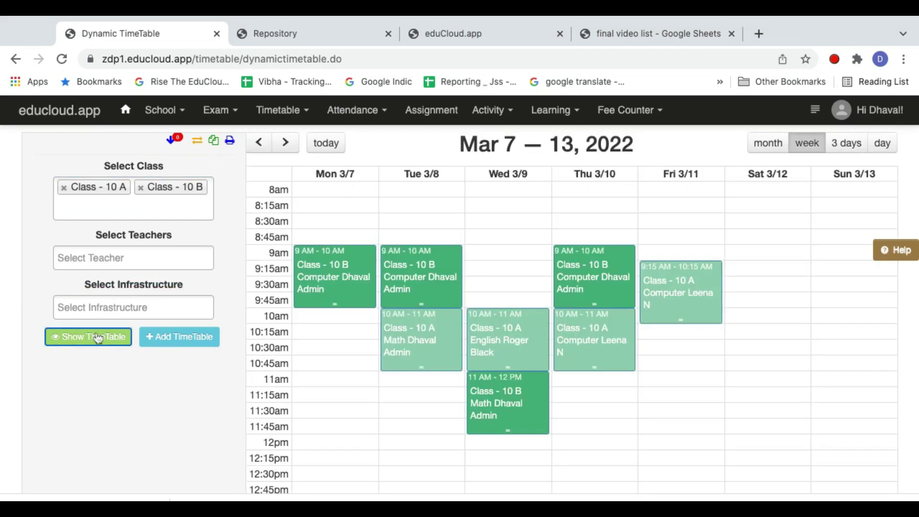
left_click(413, 290)
left_click(417, 341)
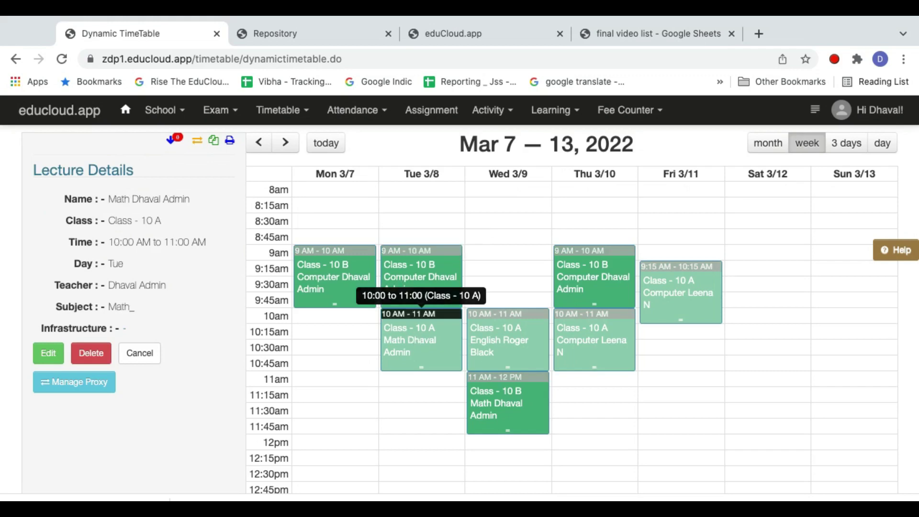
left_click(139, 353)
Add Class - 3 A to the filter and check Tuesday's Class 3 A math lecture.
left_click(137, 204)
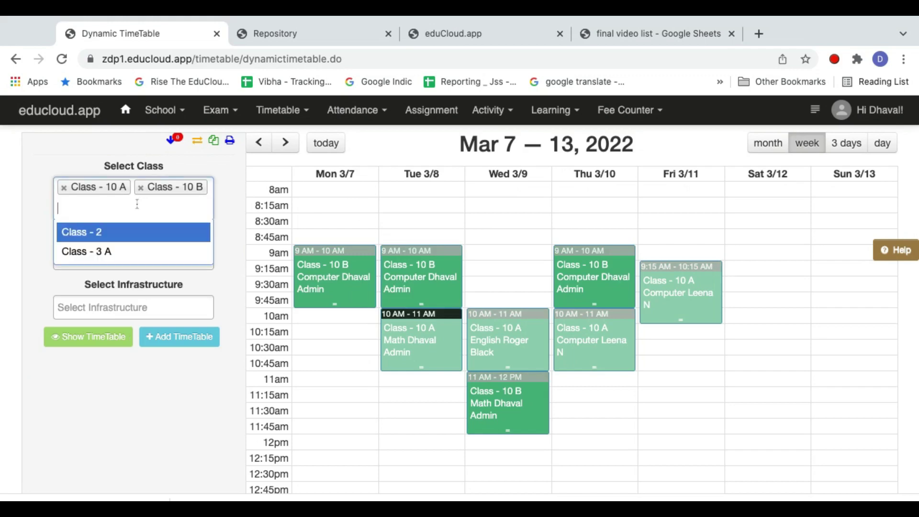
left_click(126, 253)
left_click(92, 337)
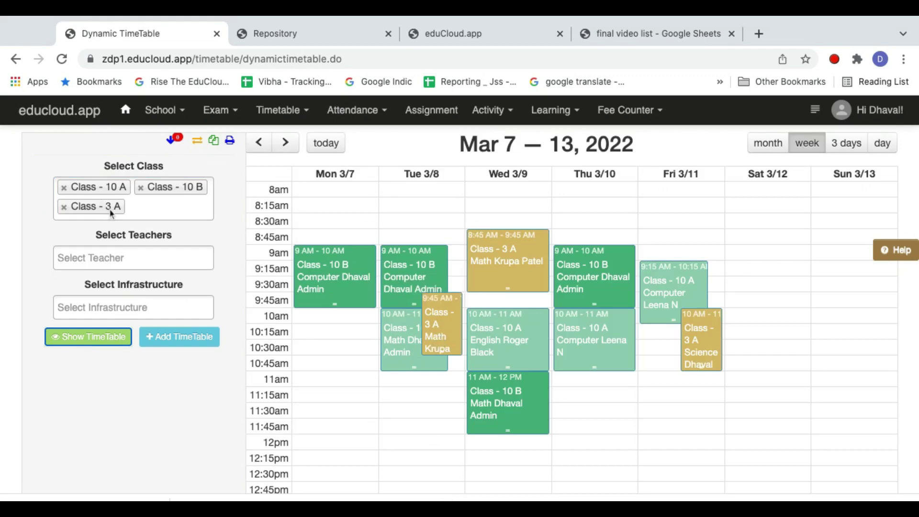
left_click(443, 323)
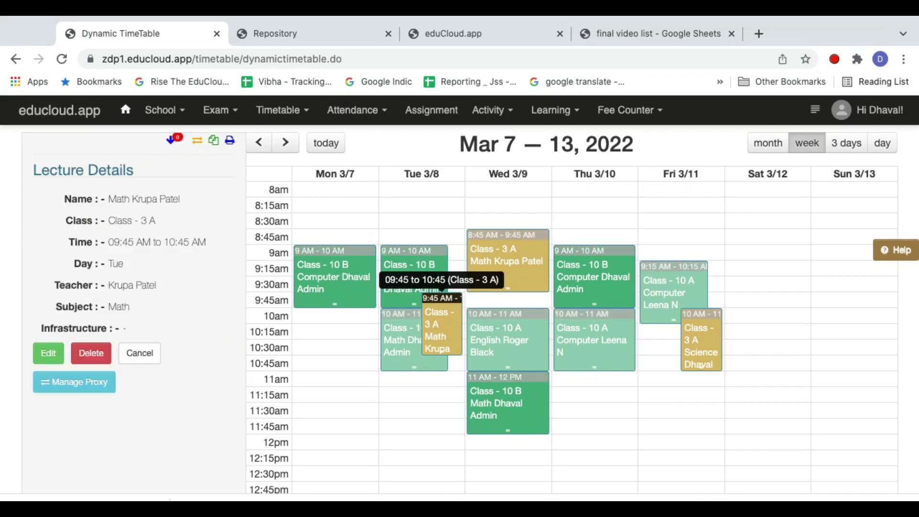
left_click(140, 353)
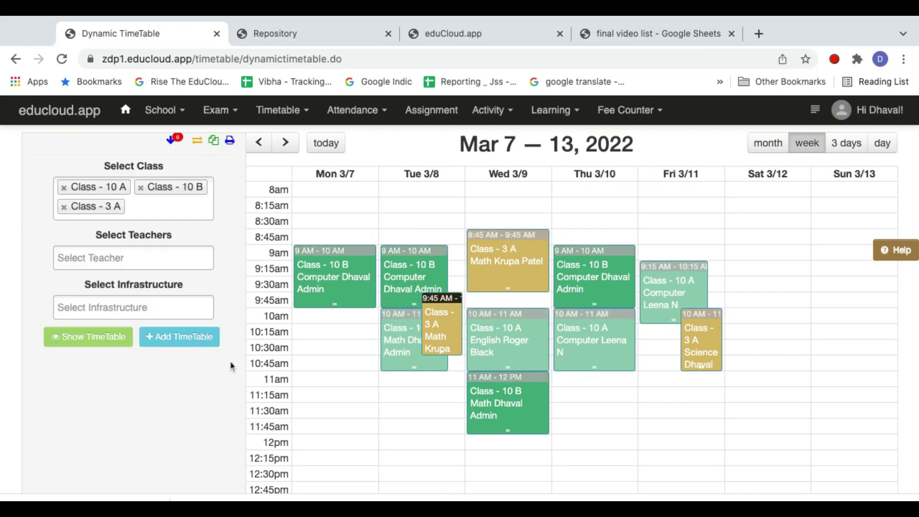
Try adding Class - 2 to the timetable, then remove it from the filter.
left_click(153, 211)
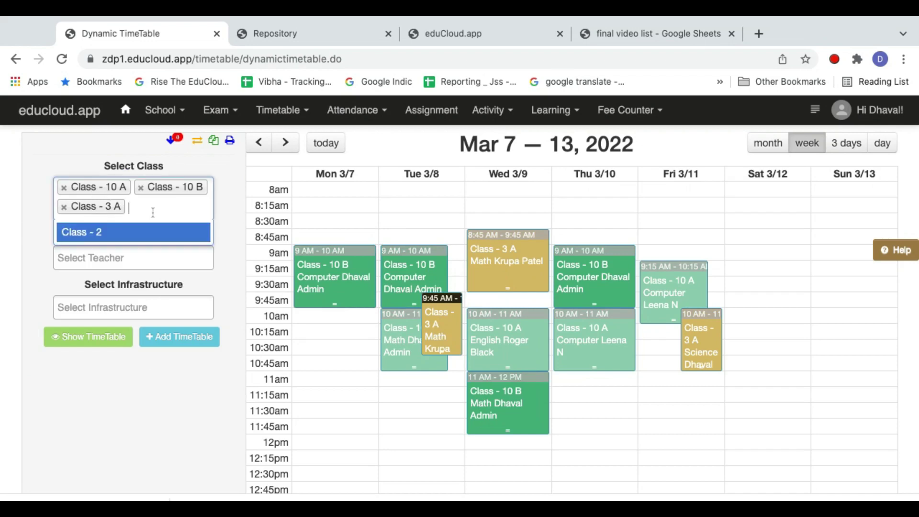
left_click(133, 239)
left_click(93, 338)
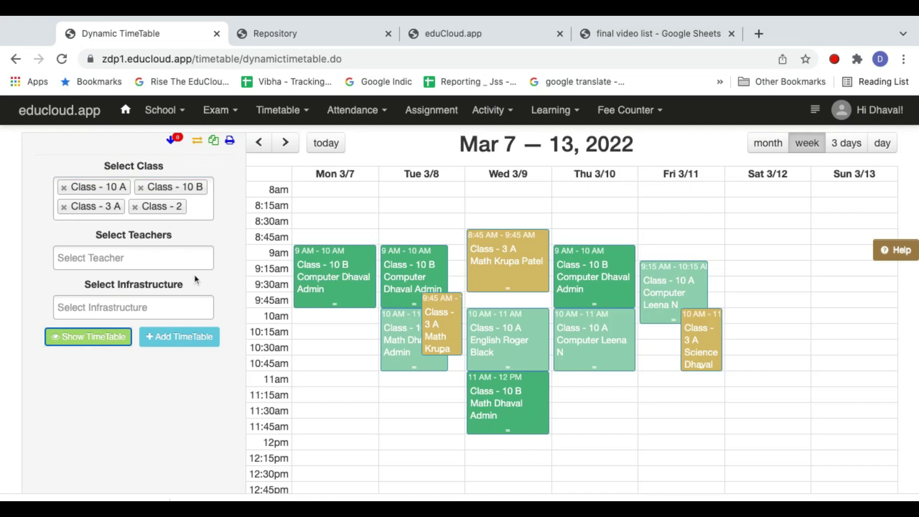
left_click(135, 207)
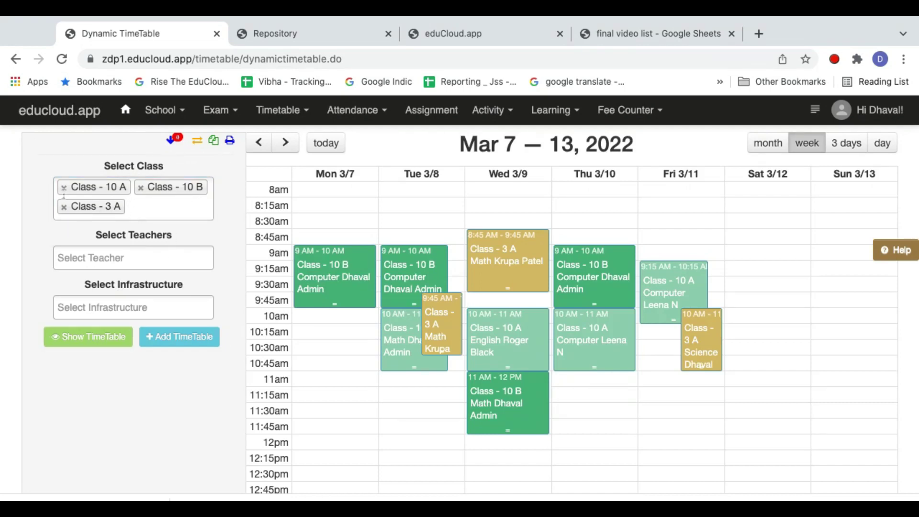
Clear Classes 10 A, 10 B and 3 A from the class filter.
left_click(64, 194)
left_click(64, 187)
left_click(64, 187)
left_click(62, 190)
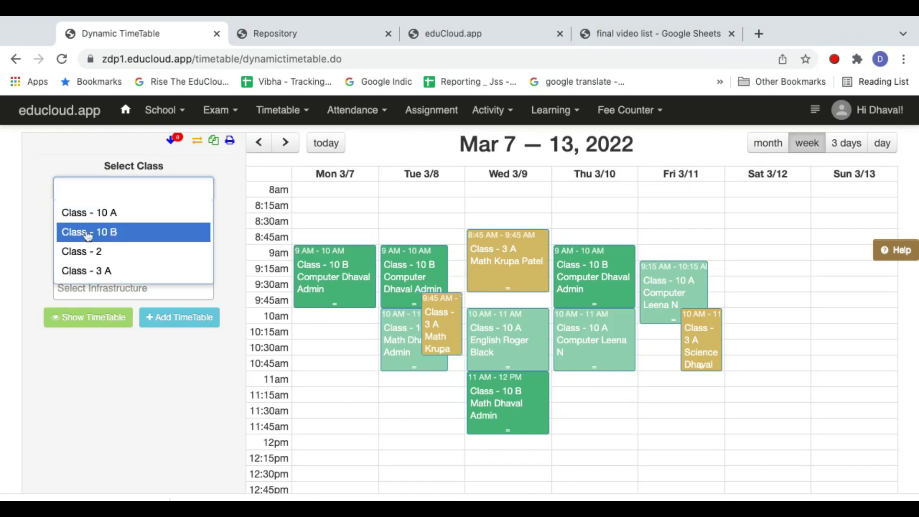
left_click(110, 381)
left_click(94, 235)
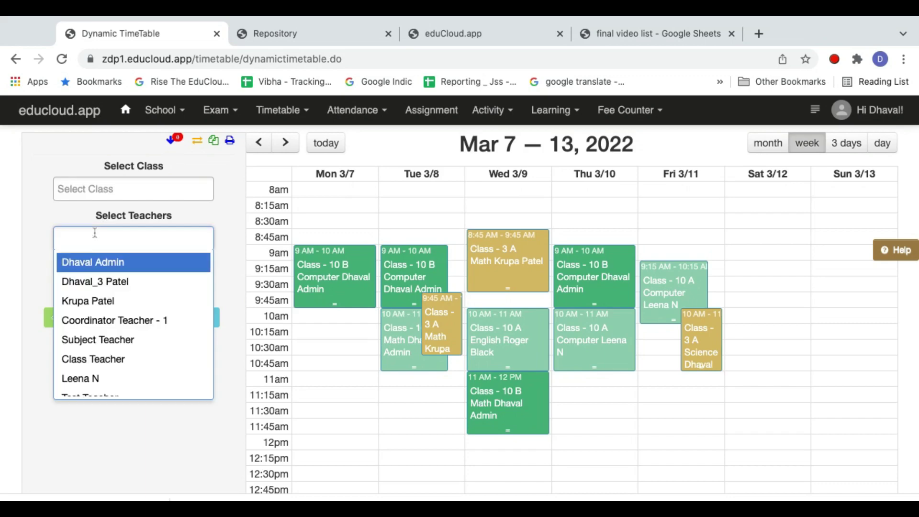
type("lee")
left_click(78, 262)
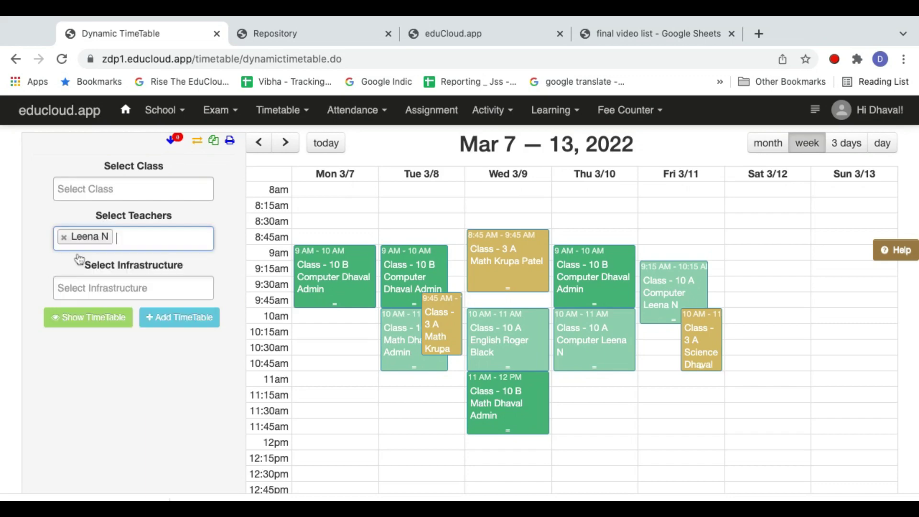
left_click(92, 327)
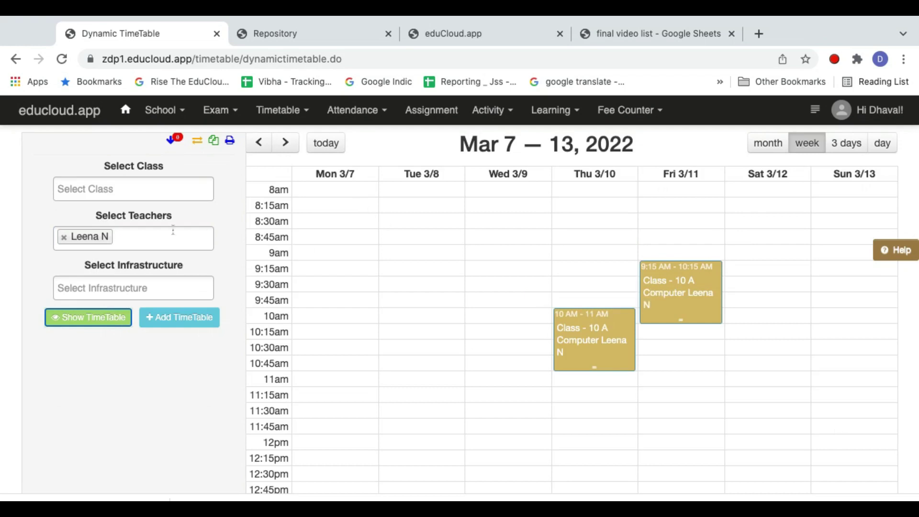
left_click(142, 236)
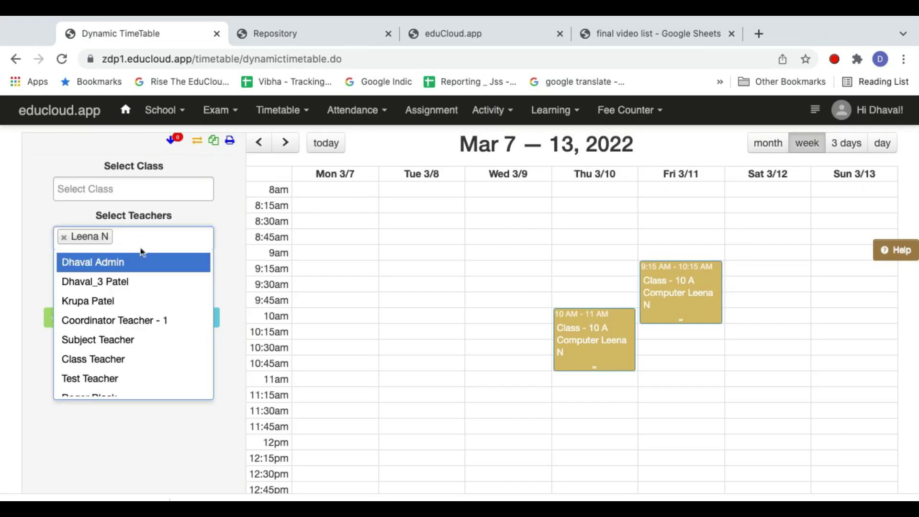
type("kru")
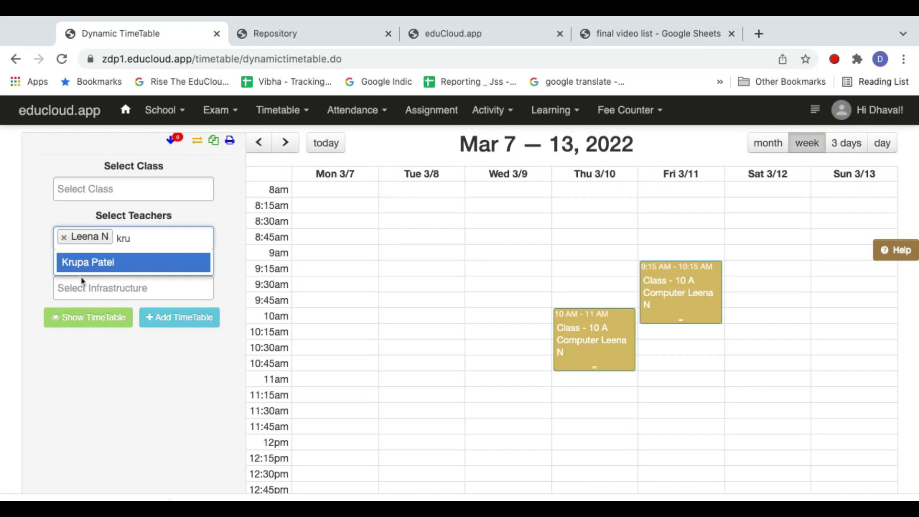
left_click(85, 265)
left_click(81, 318)
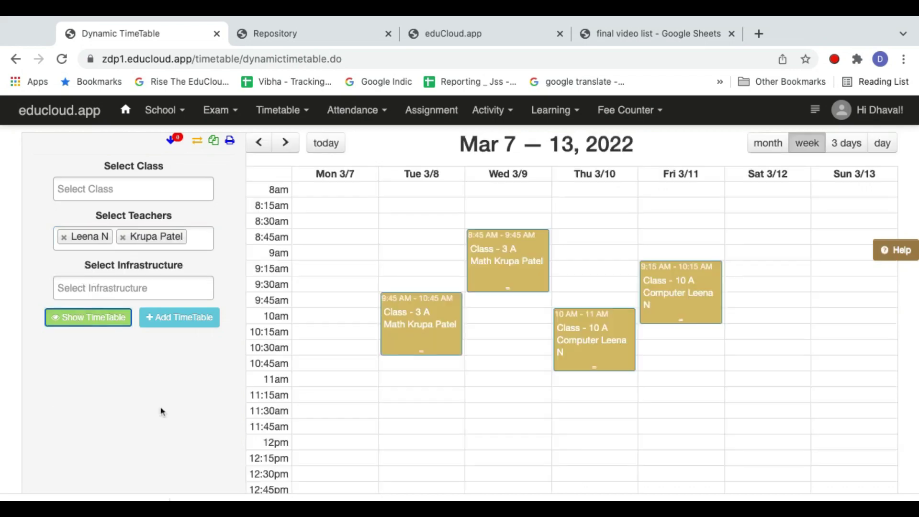
left_click(593, 339)
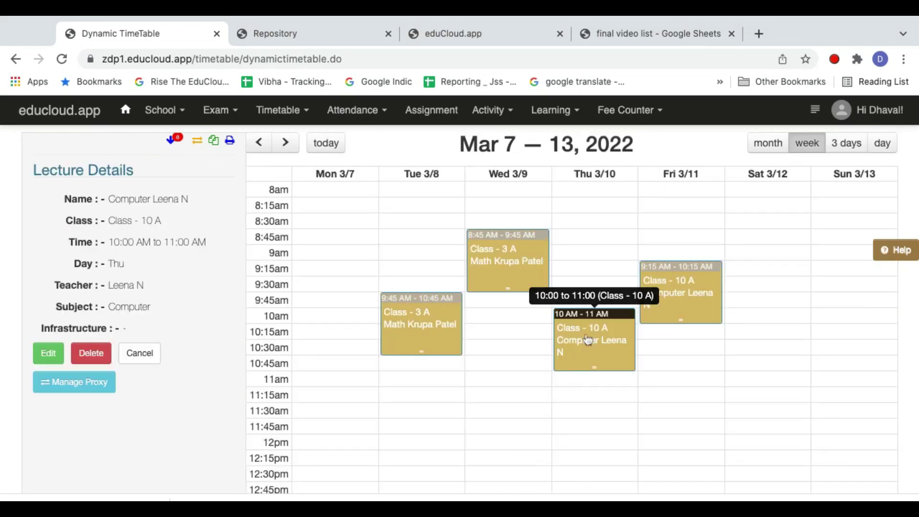
left_click(429, 323)
left_click(140, 352)
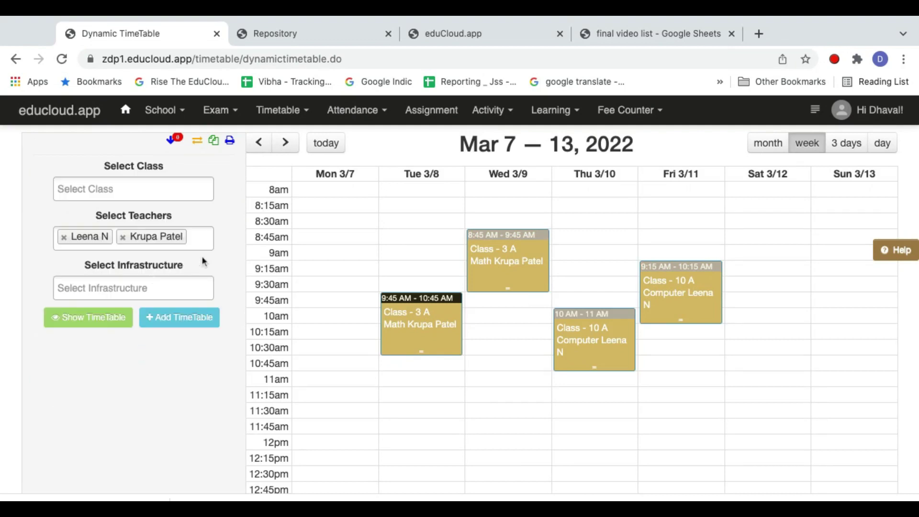
Add Dhaval Admin to the teacher filter and show all three teachers' lectures.
left_click(209, 237)
left_click(140, 284)
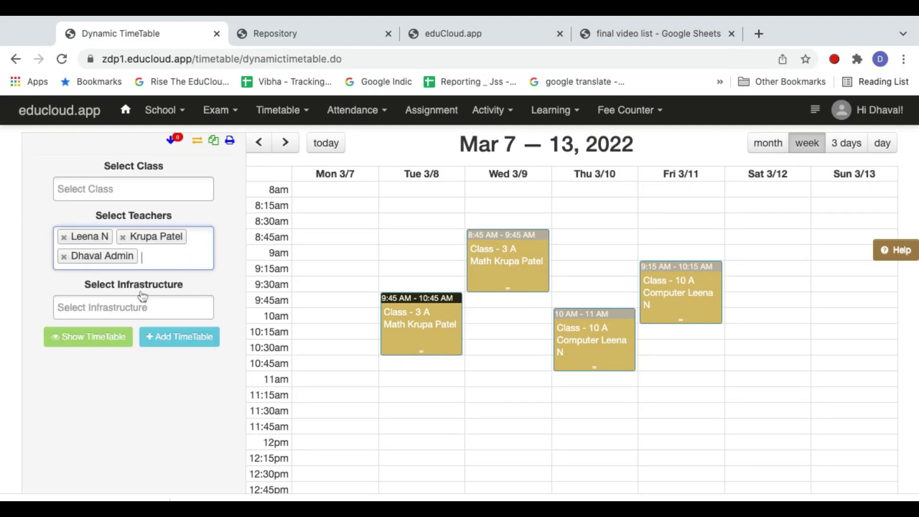
left_click(86, 338)
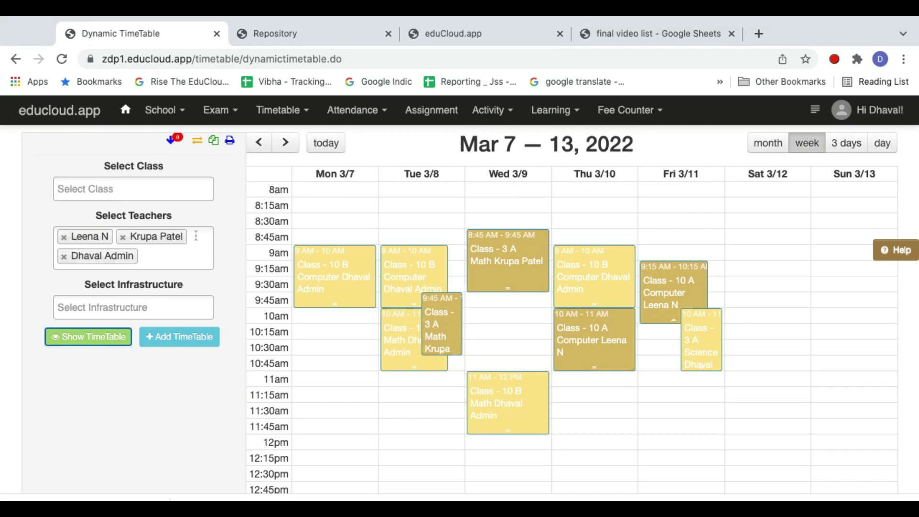
left_click(64, 236)
left_click(64, 237)
left_click(64, 237)
left_click(98, 292)
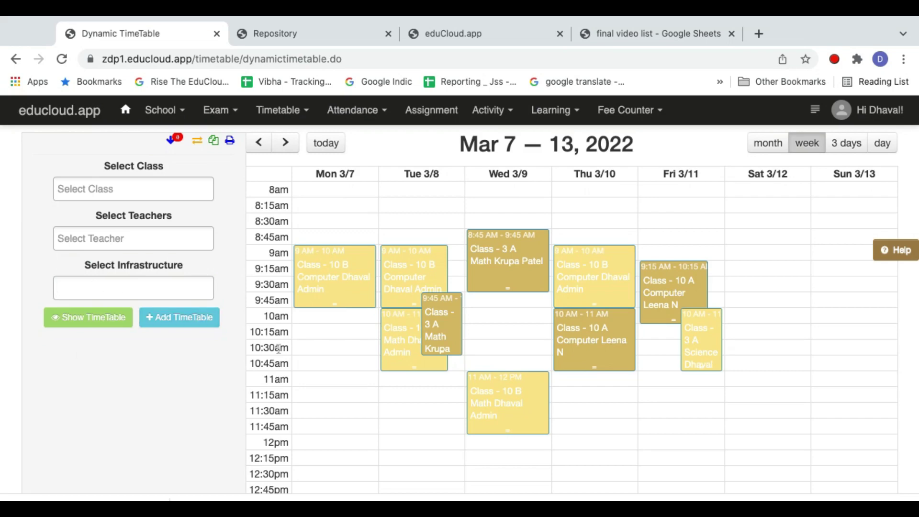
Show the March 2022 month view filtered by Classes 10 A, 10 B, 2 and 3 A.
left_click(770, 152)
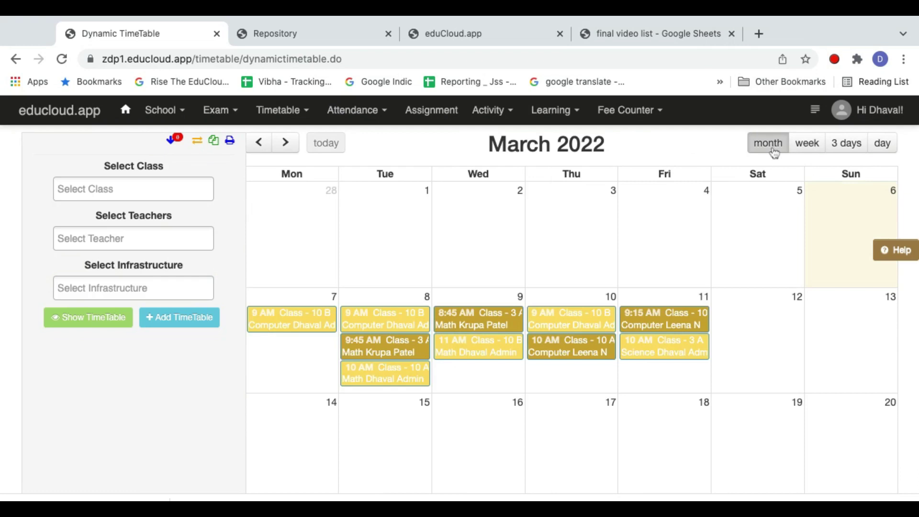
left_click(115, 193)
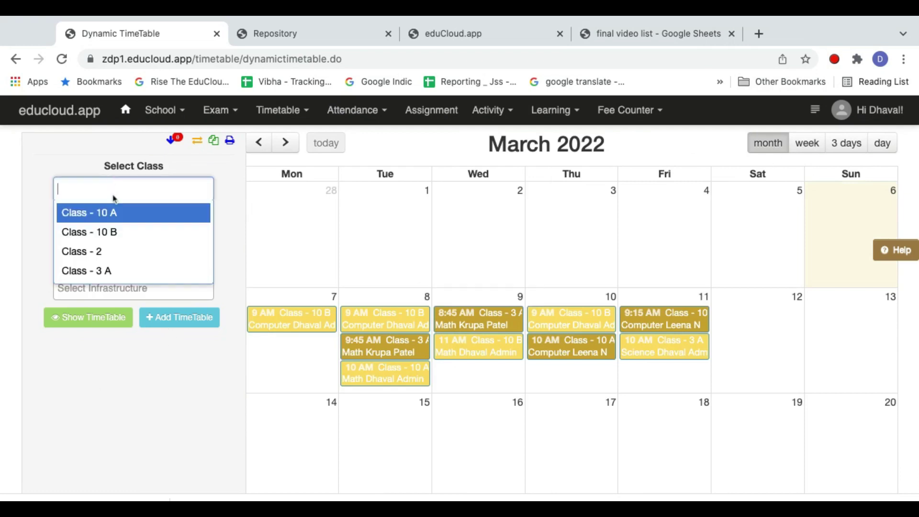
left_click(115, 211)
left_click(113, 211)
left_click(113, 211)
left_click(113, 212)
left_click(109, 468)
left_click(92, 341)
scroll(427, 434, "down", 2)
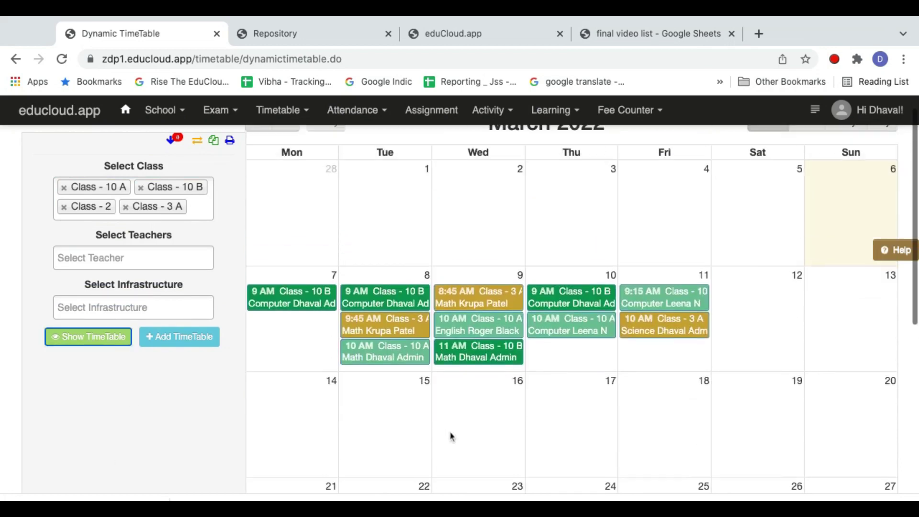
scroll(452, 435, "up", 2)
scroll(678, 430, "down", 1)
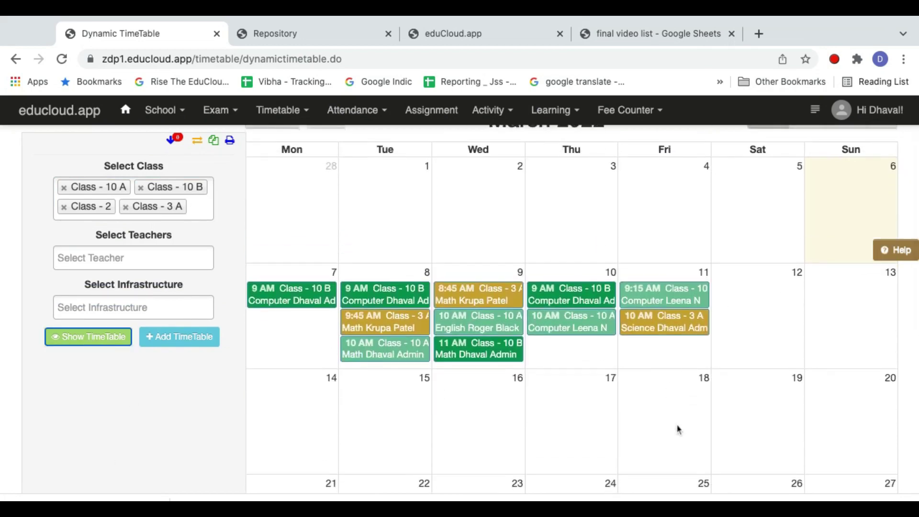
scroll(676, 426, "up", 1)
Switch to week, 3-day, then single-day view starting Mar 7.
left_click(806, 142)
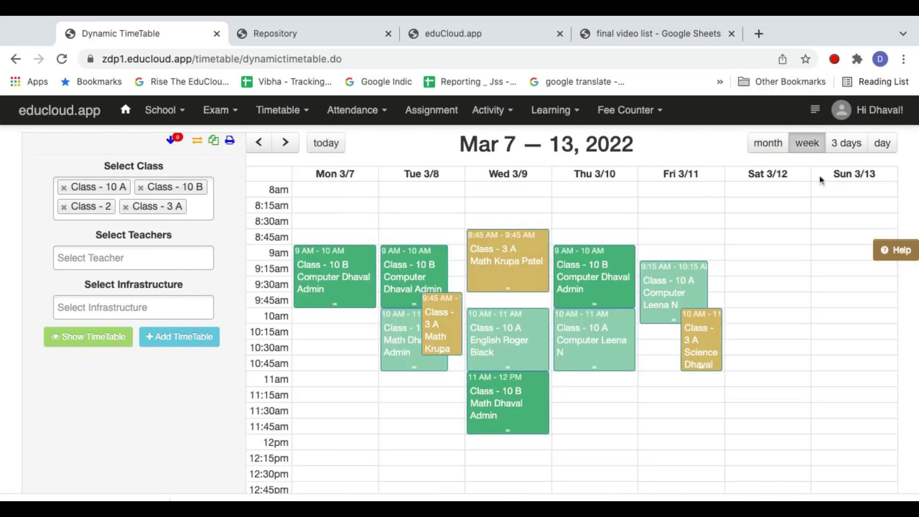
left_click(847, 146)
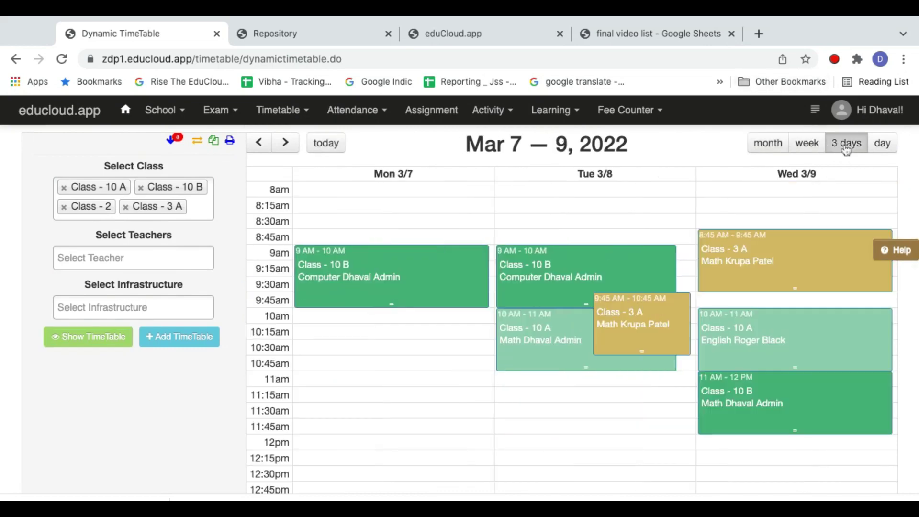
left_click(883, 145)
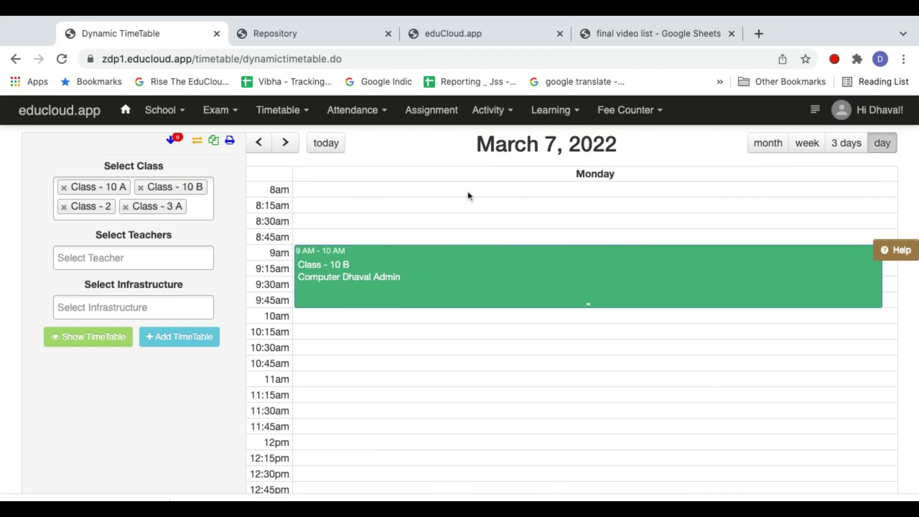
Step the day view between March 3 and 7, then show week Feb 28–Mar 6 and March month.
left_click(259, 143)
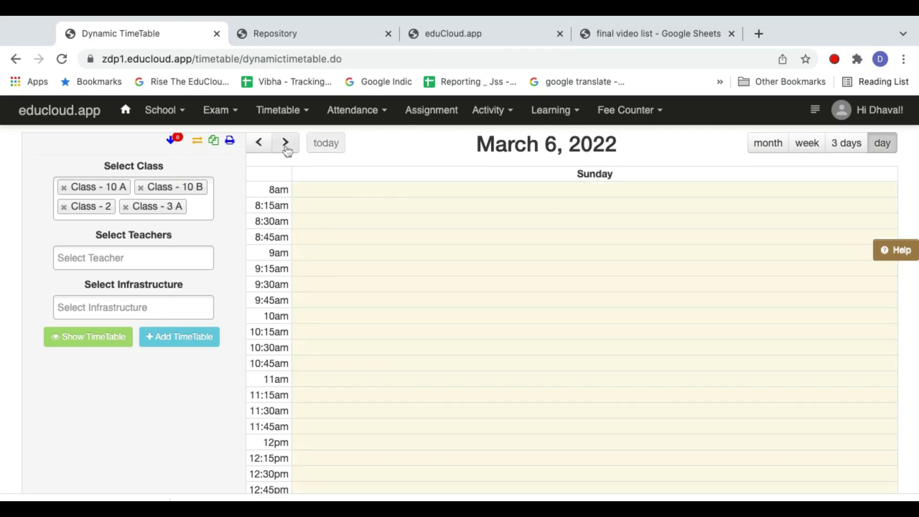
left_click(285, 143)
left_click(255, 146)
left_click(255, 146)
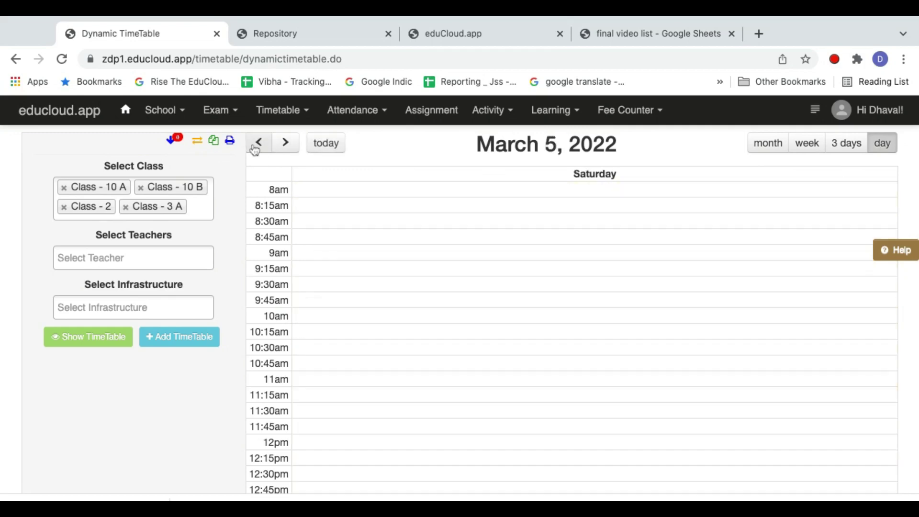
left_click(255, 146)
left_click(255, 146)
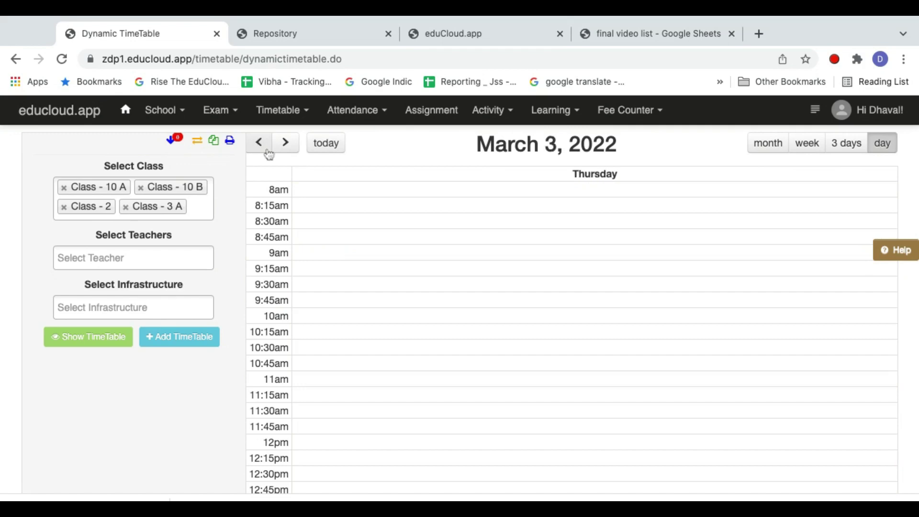
left_click(285, 145)
left_click(807, 144)
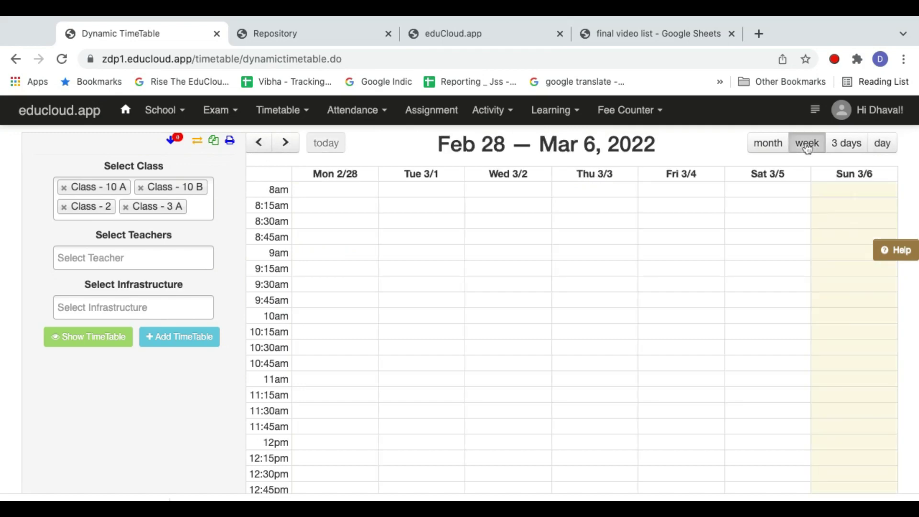
left_click(766, 145)
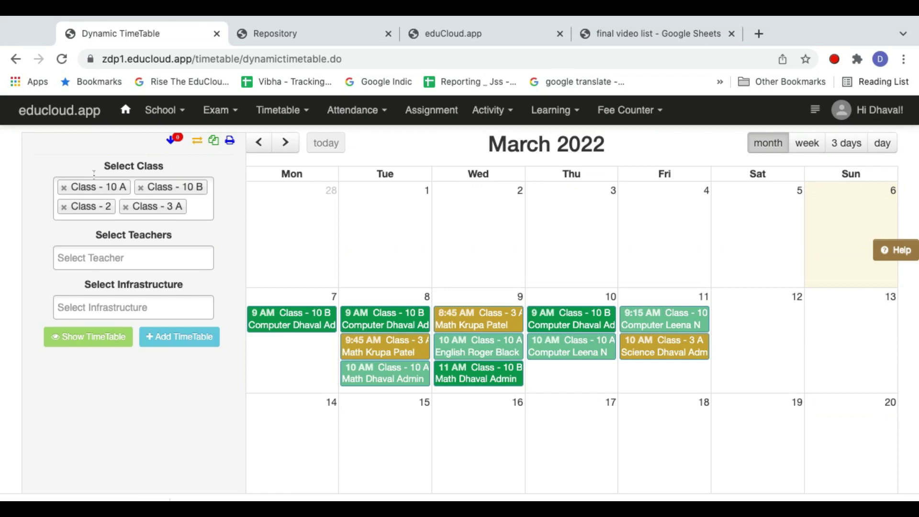
Reload the Dynamic Timetable page fresh and advance to the week of Mar 7–13.
left_click(281, 110)
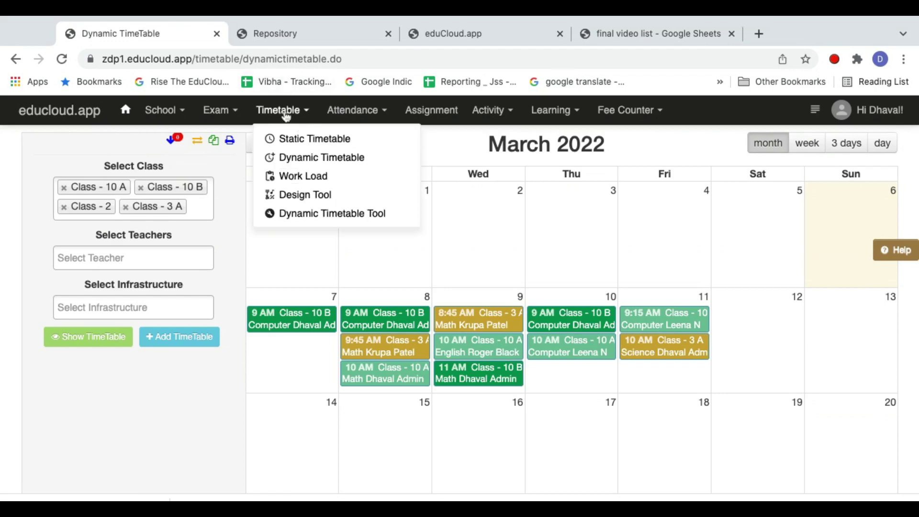
left_click(311, 158)
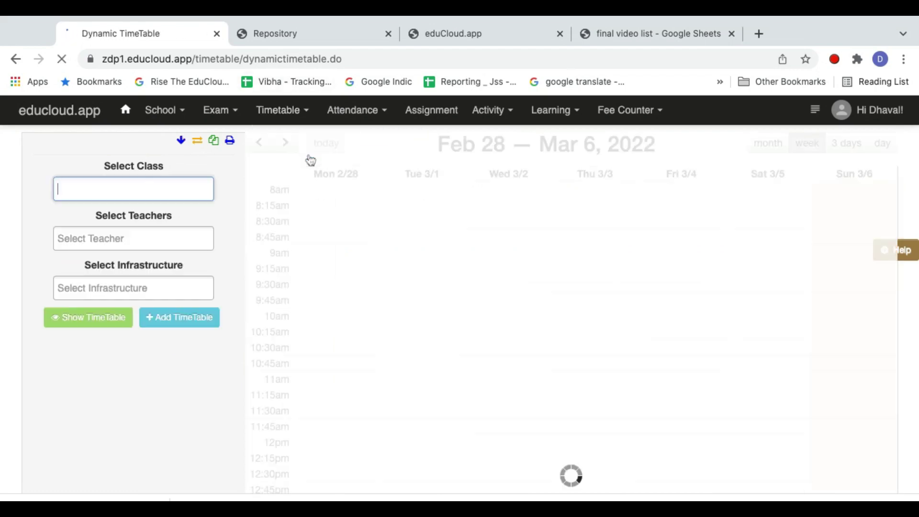
left_click(288, 146)
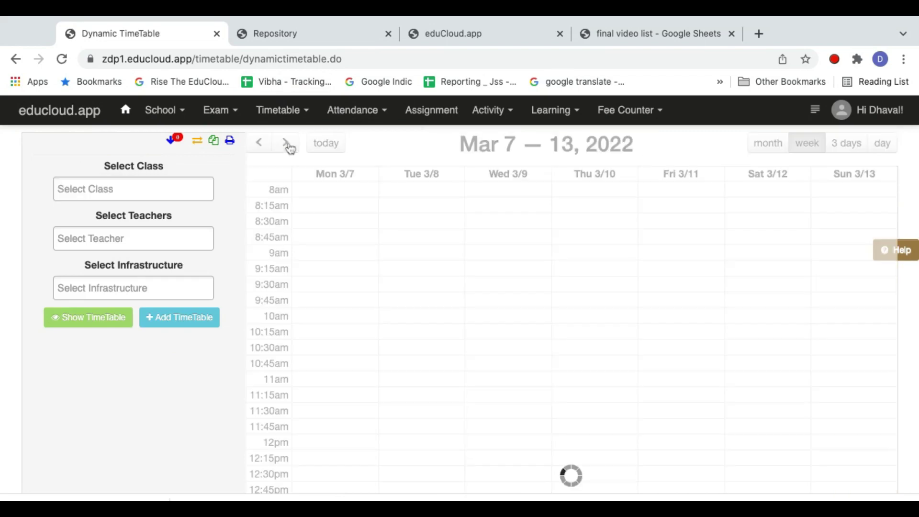